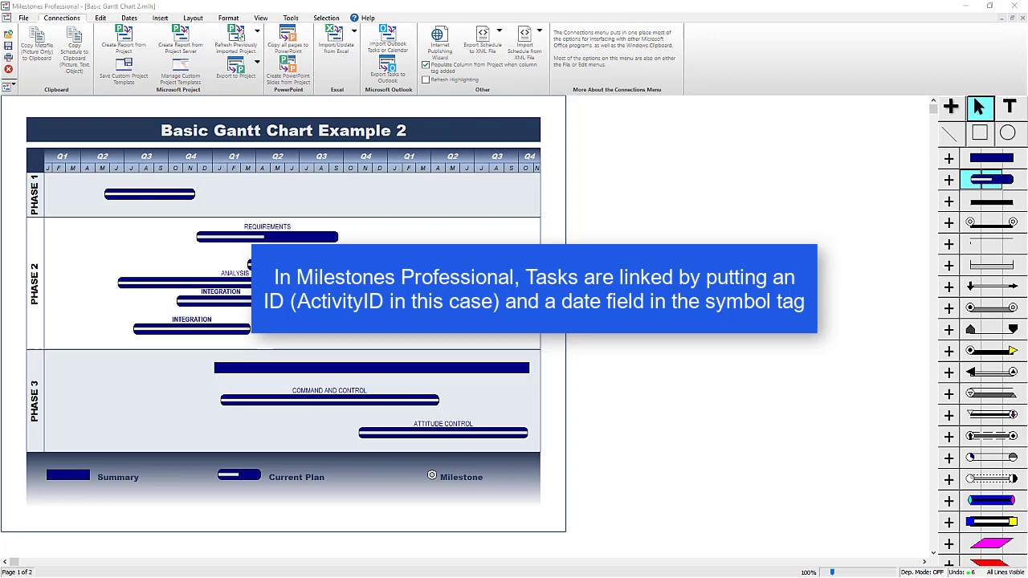
# Step: Start a refresh tag for the finish symbol of the Phase 1 bar with unique ID ec1000
pyautogui.hotkey('alt', 'f')
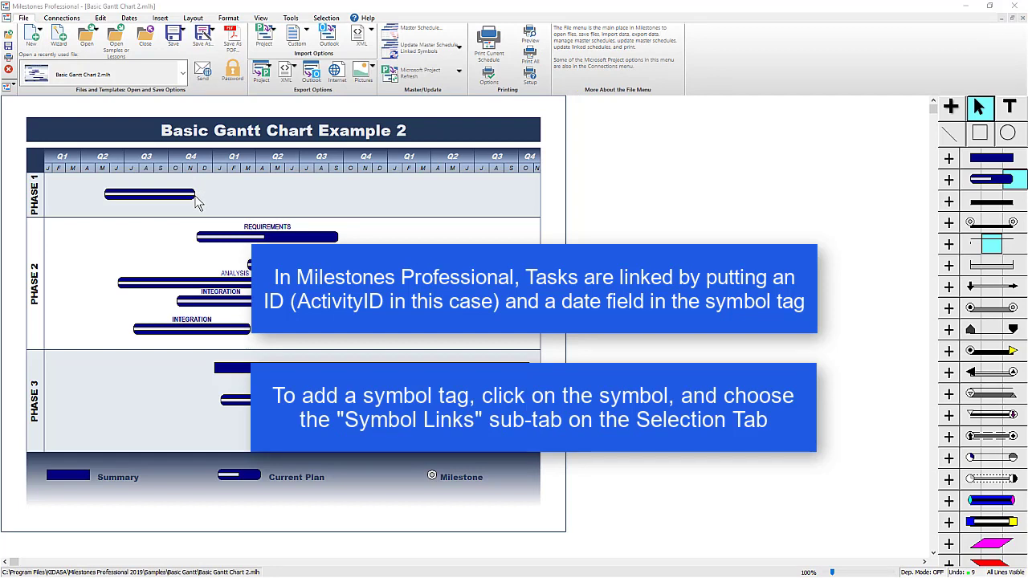
pyautogui.click(195, 199)
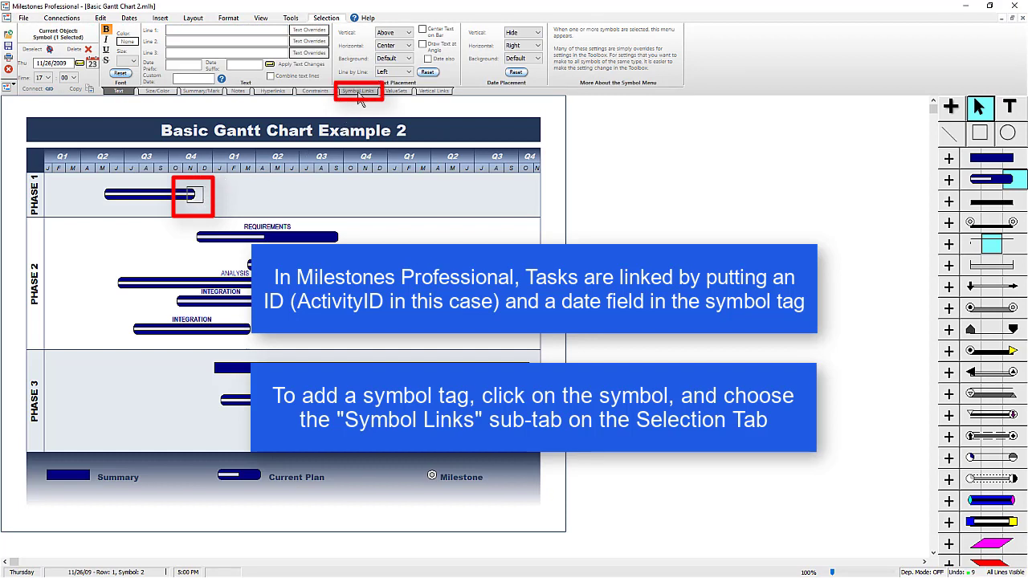
pyautogui.click(358, 91)
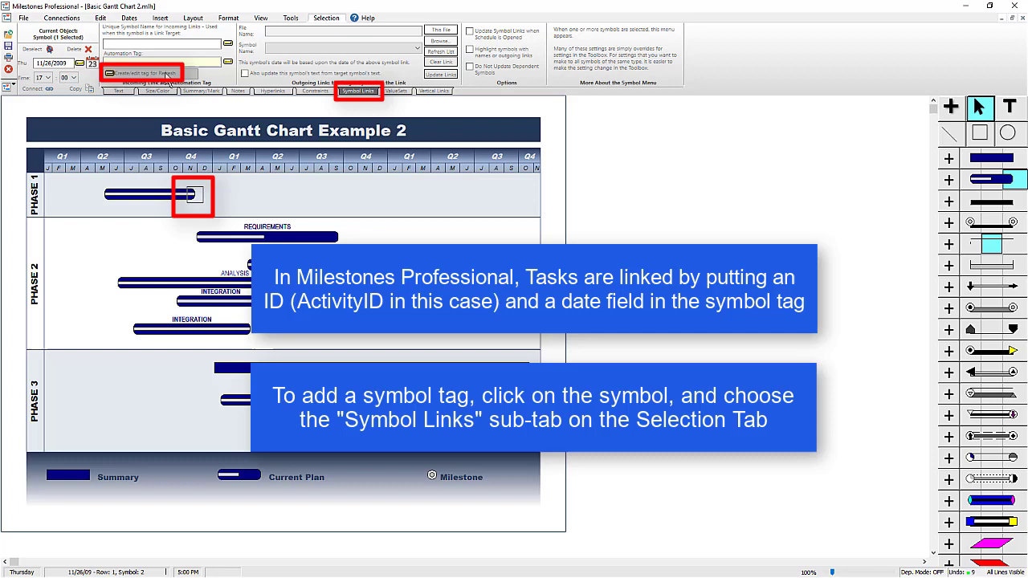
pyautogui.click(167, 75)
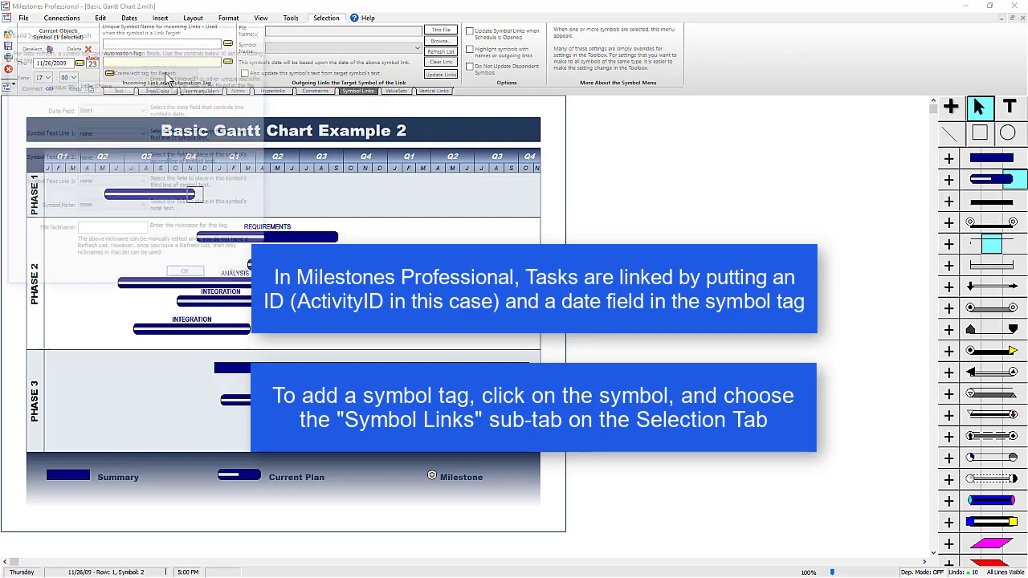
pyautogui.click(128, 80)
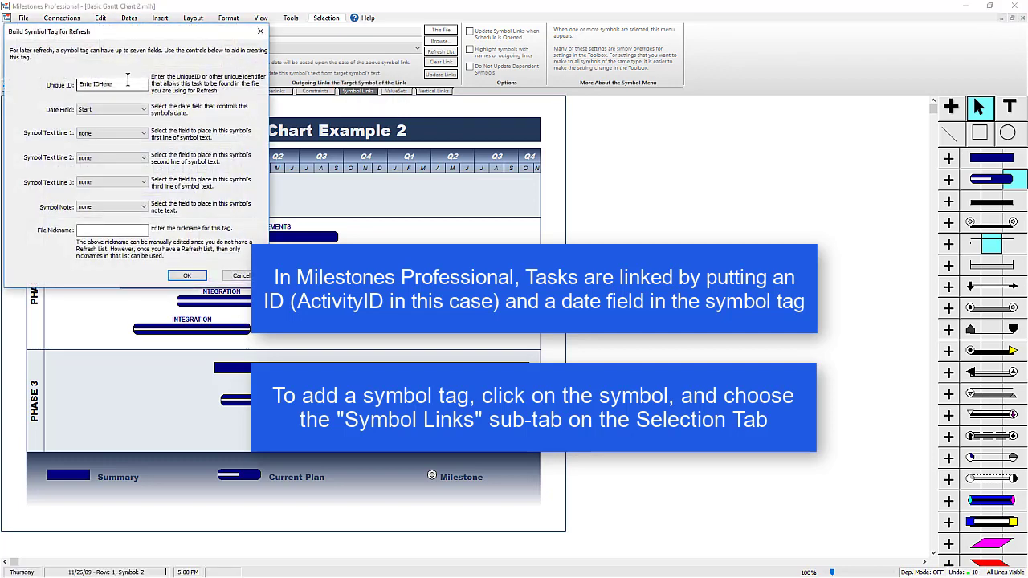
pyautogui.doubleClick(128, 80)
pyautogui.write('ac')
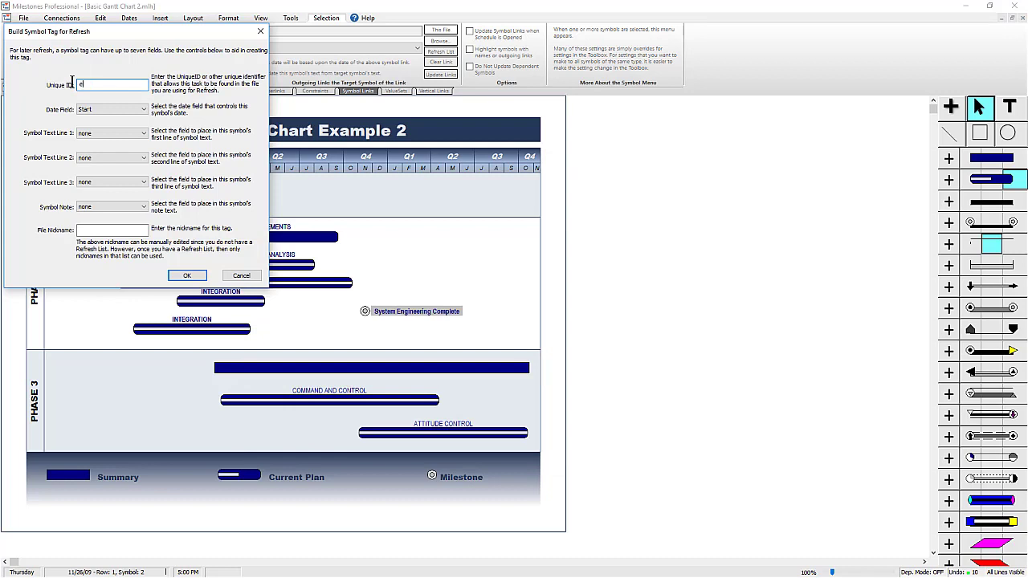
pyautogui.write('1000')
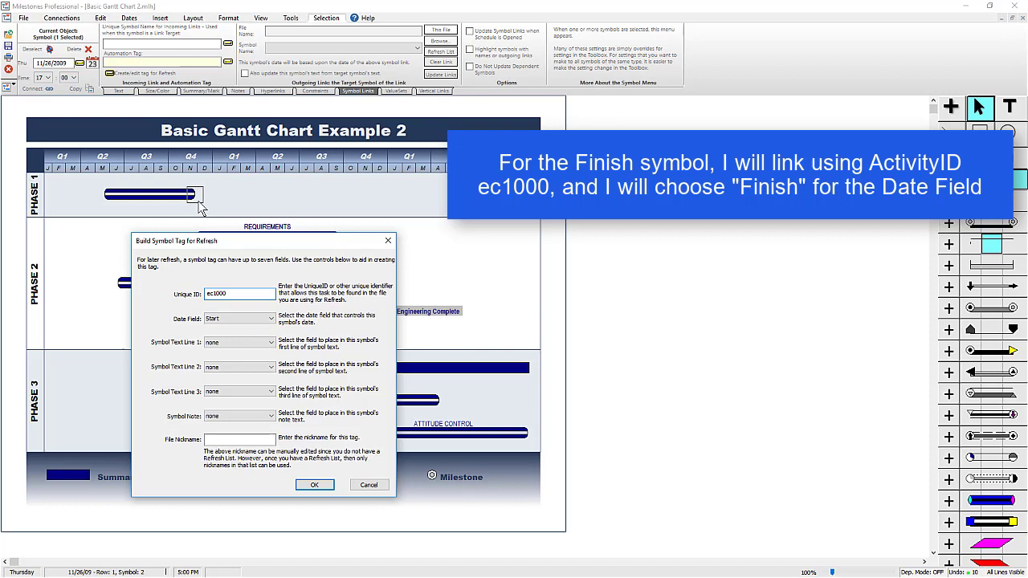
# Step: Set the finish symbol tag's date field to Finish and save the tag
pyautogui.click(236, 320)
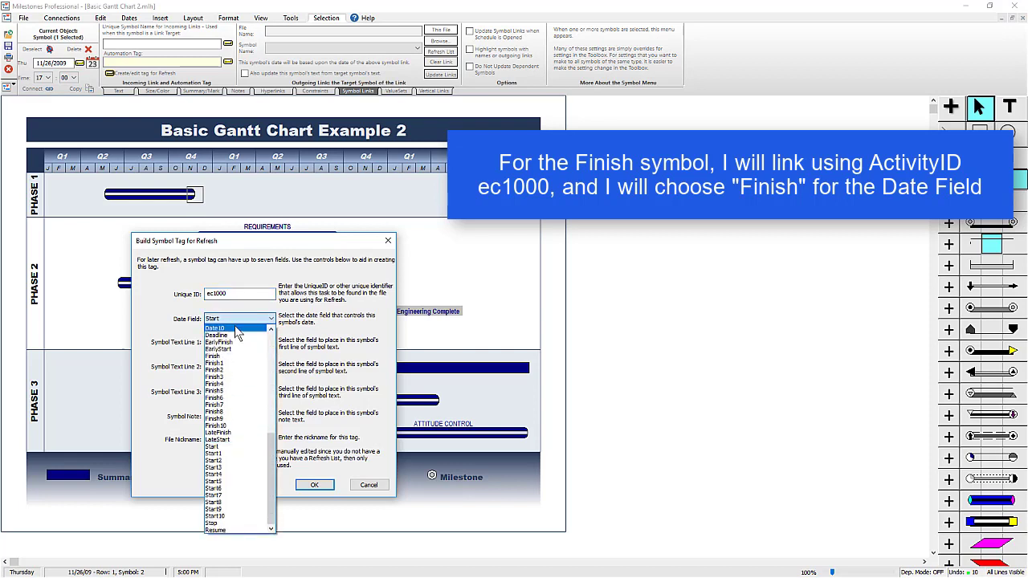
pyautogui.click(229, 357)
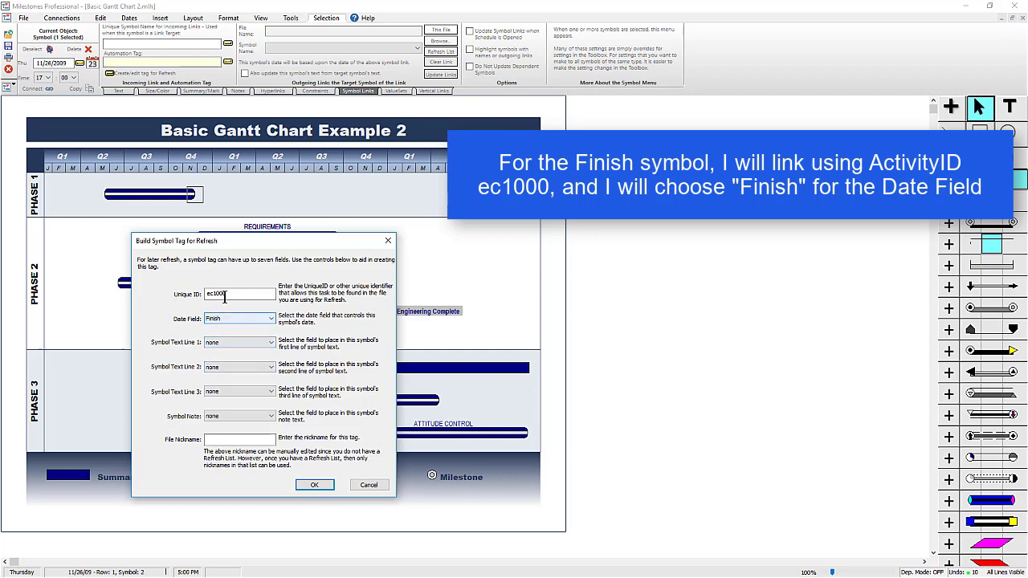
pyautogui.click(317, 486)
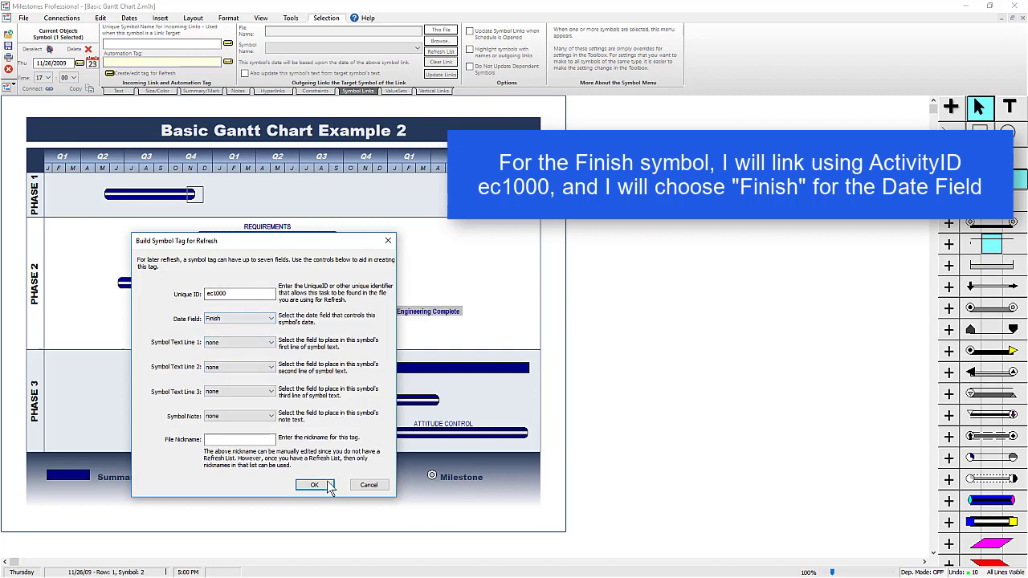
pyautogui.click(317, 486)
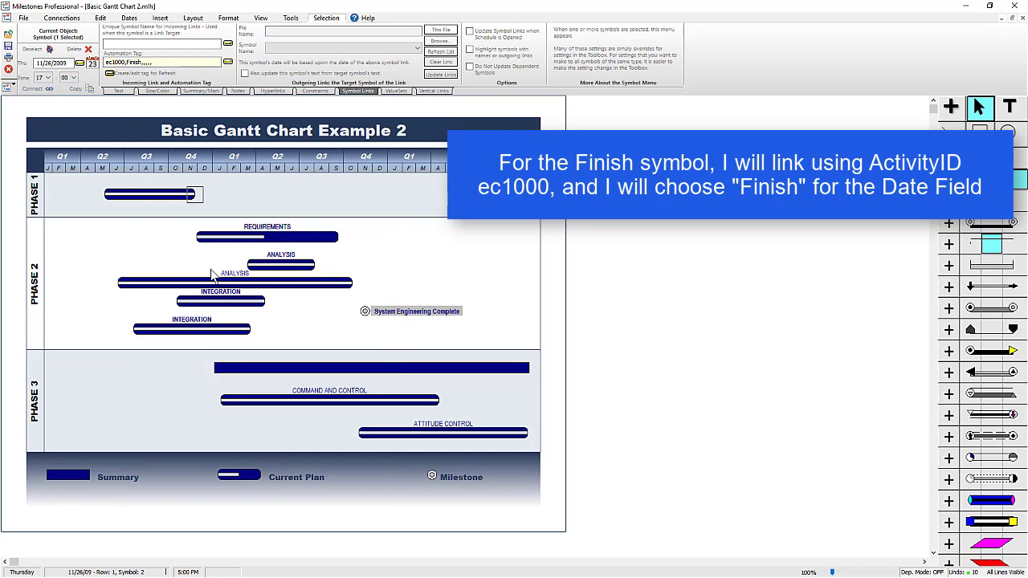
# Step: Build a refresh tag for the Phase 1 bar's start symbol with unique ID ec1000 and name as symbol text line 1
pyautogui.click(107, 195)
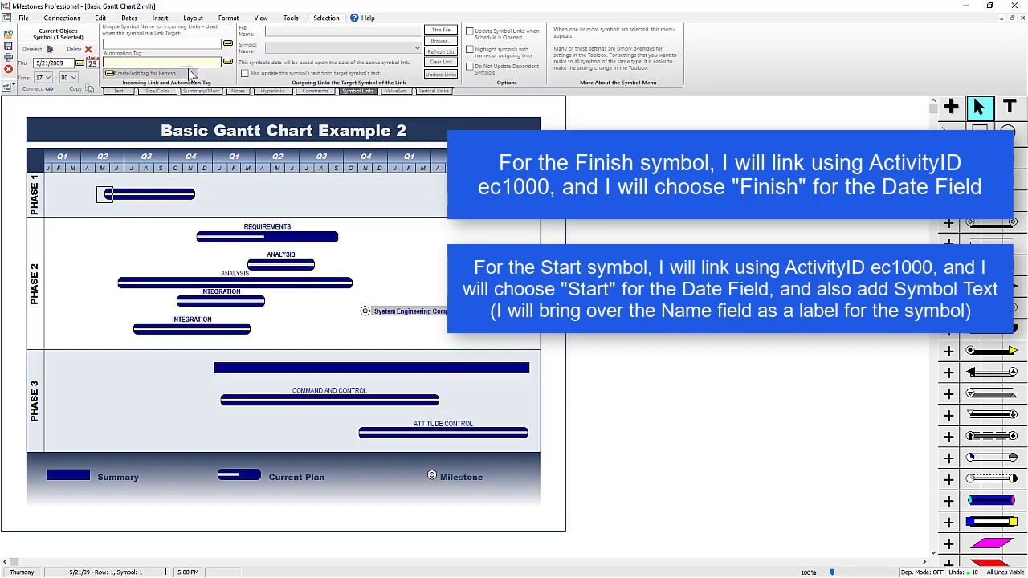
pyautogui.click(137, 75)
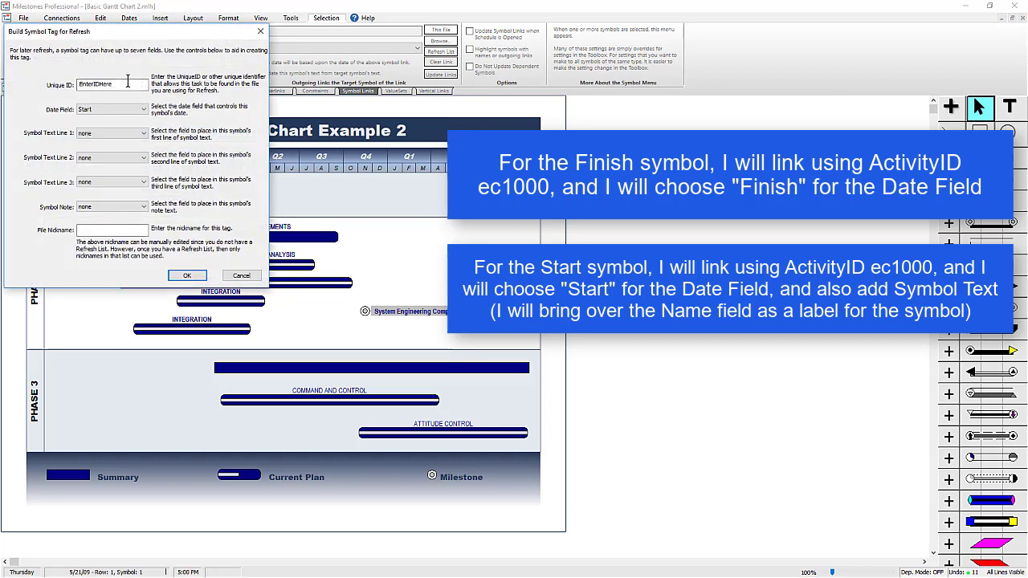
pyautogui.click(106, 82)
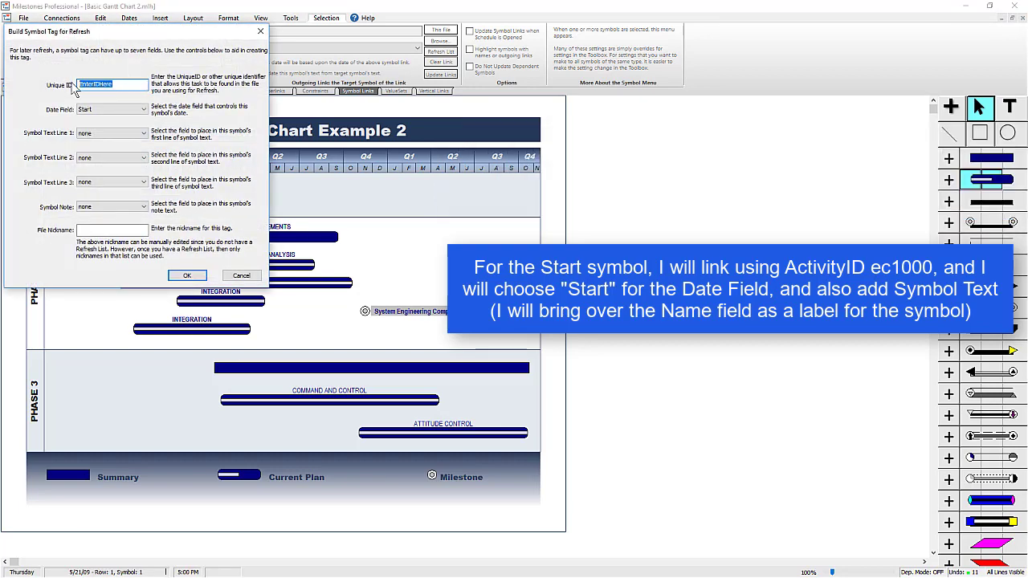
pyautogui.write('ec1000')
pyautogui.click(142, 135)
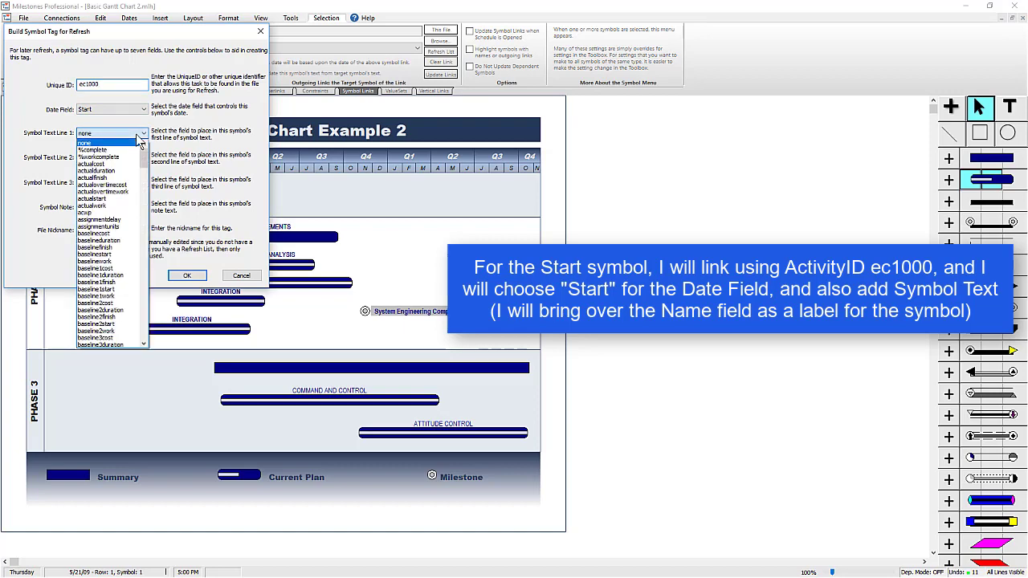
pyautogui.moveTo(146, 163); pyautogui.dragTo(144, 256)
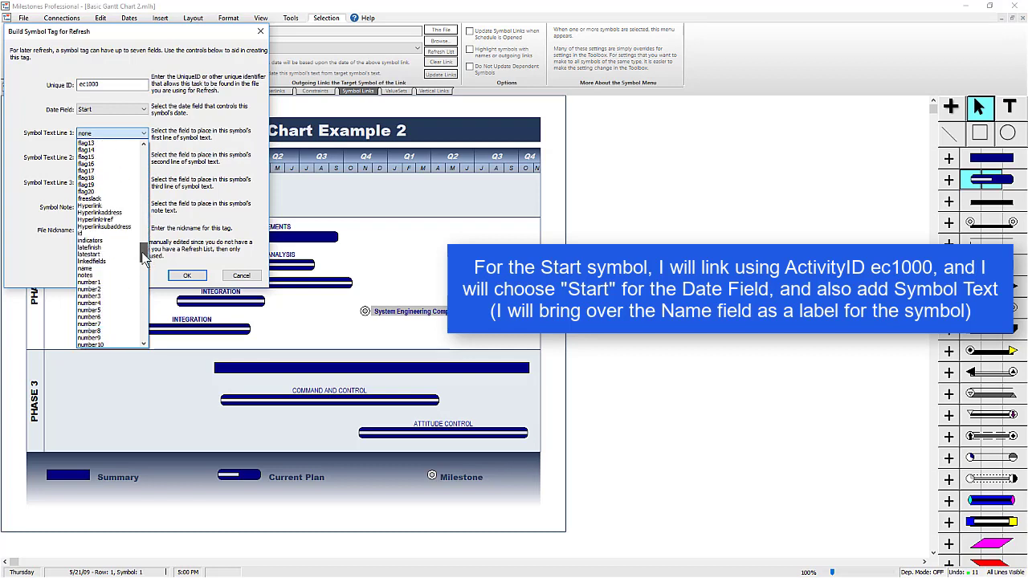
pyautogui.click(130, 256)
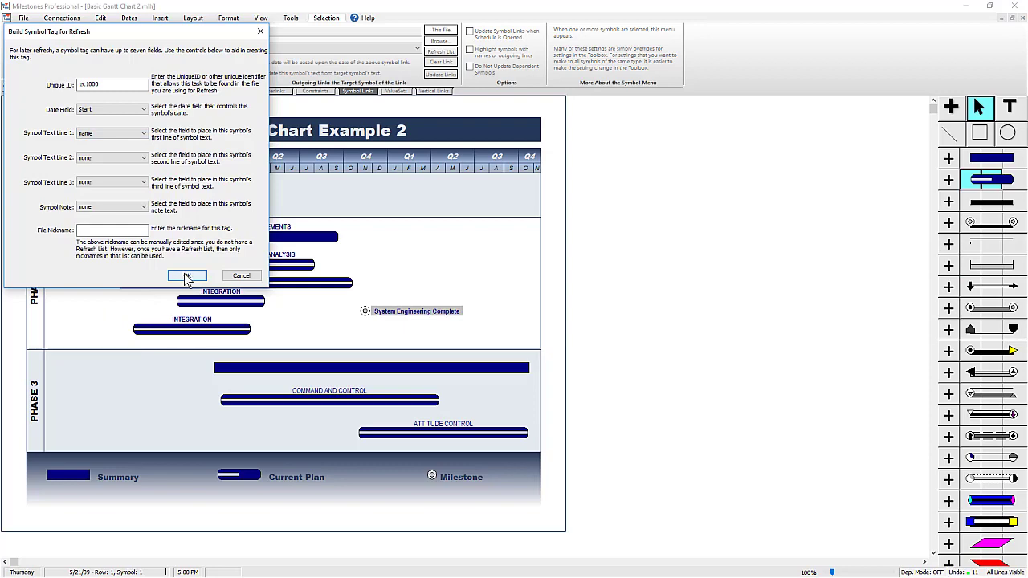
pyautogui.click(186, 276)
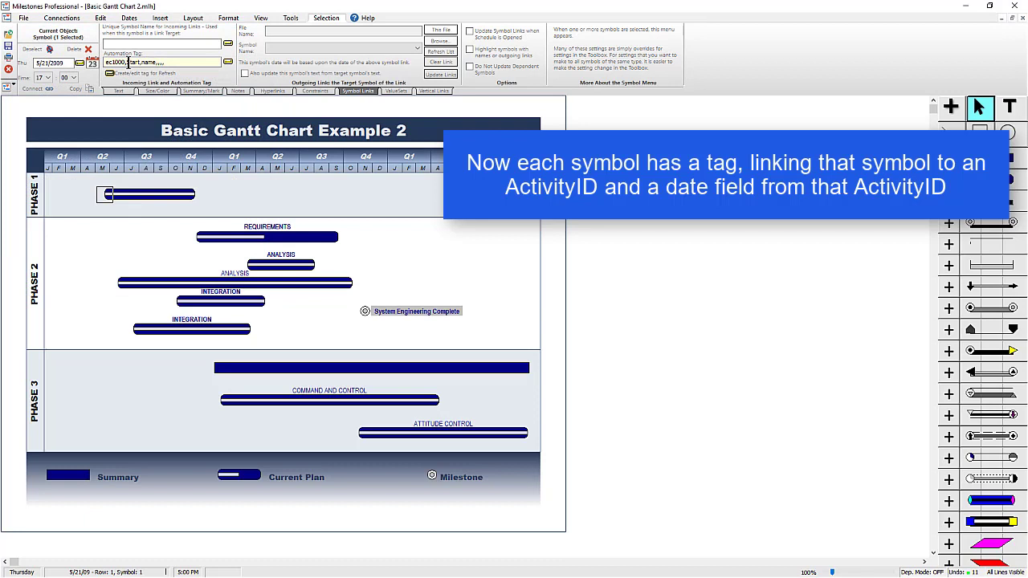
# Step: Check the finish symbol's tag and start a refresh from the Project XML file EC00501.xml
pyautogui.click(197, 194)
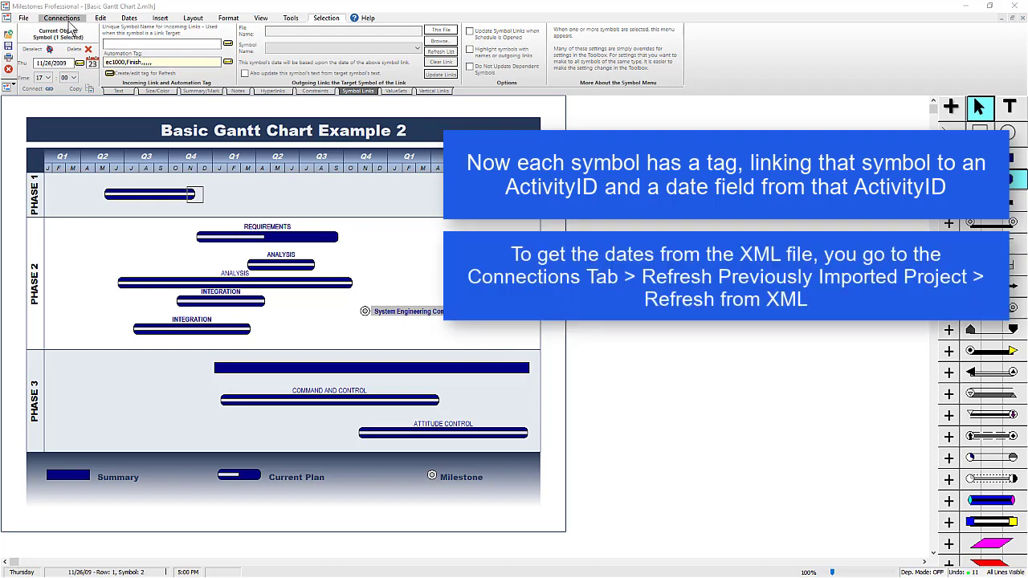
pyautogui.click(64, 19)
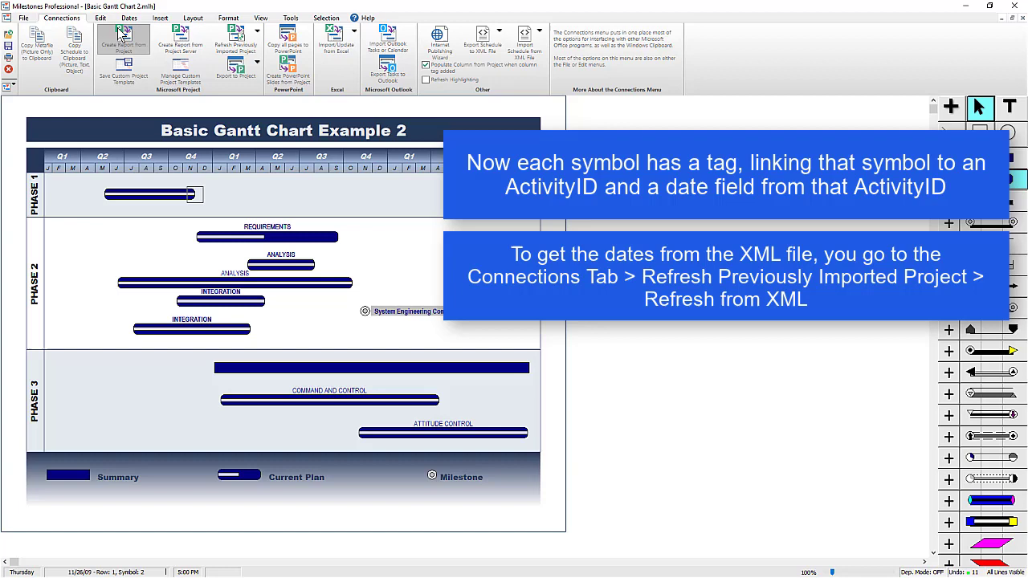
pyautogui.click(258, 45)
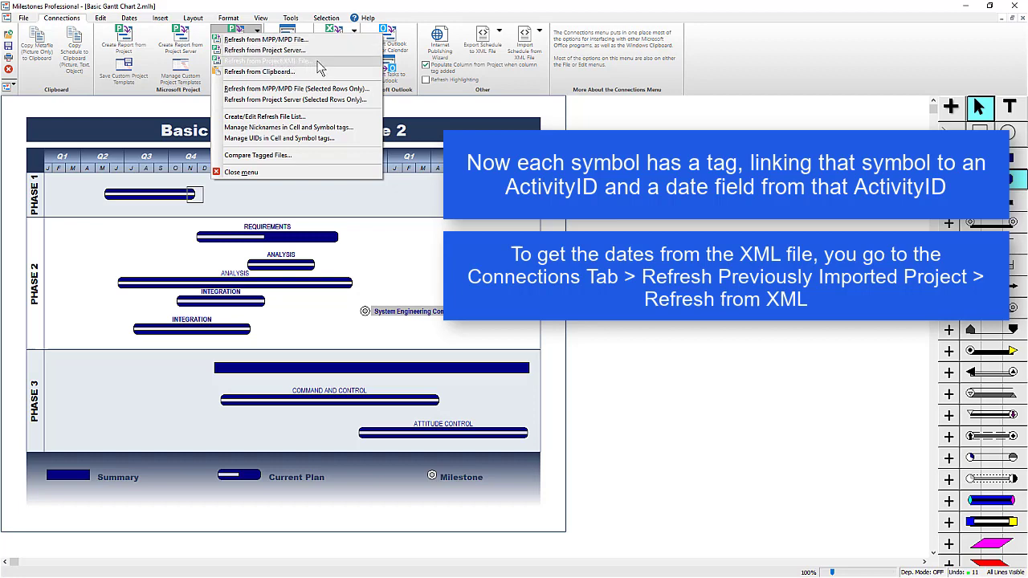
pyautogui.click(317, 62)
pyautogui.scroll(-4, 287, 130)
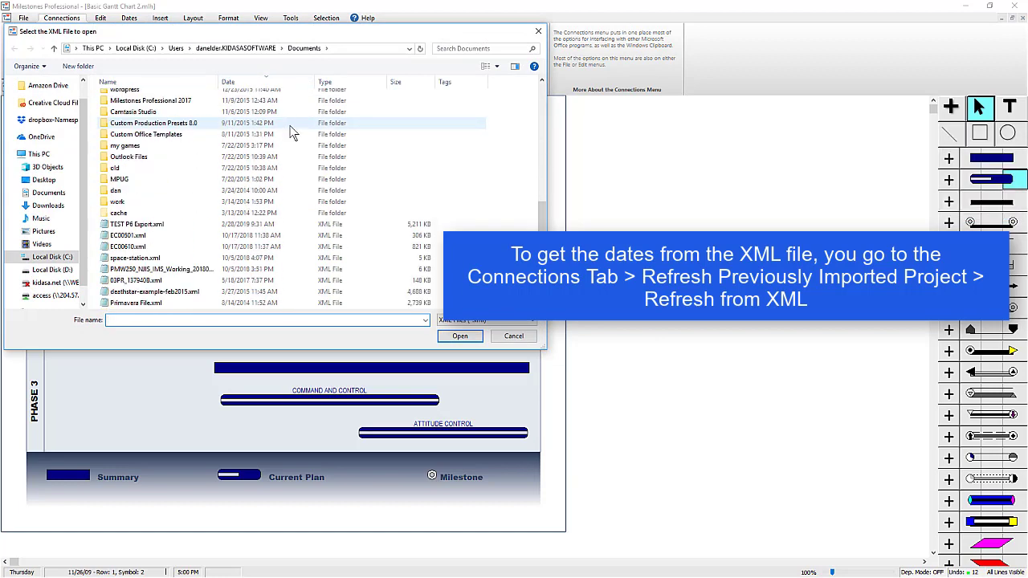
pyautogui.click(161, 239)
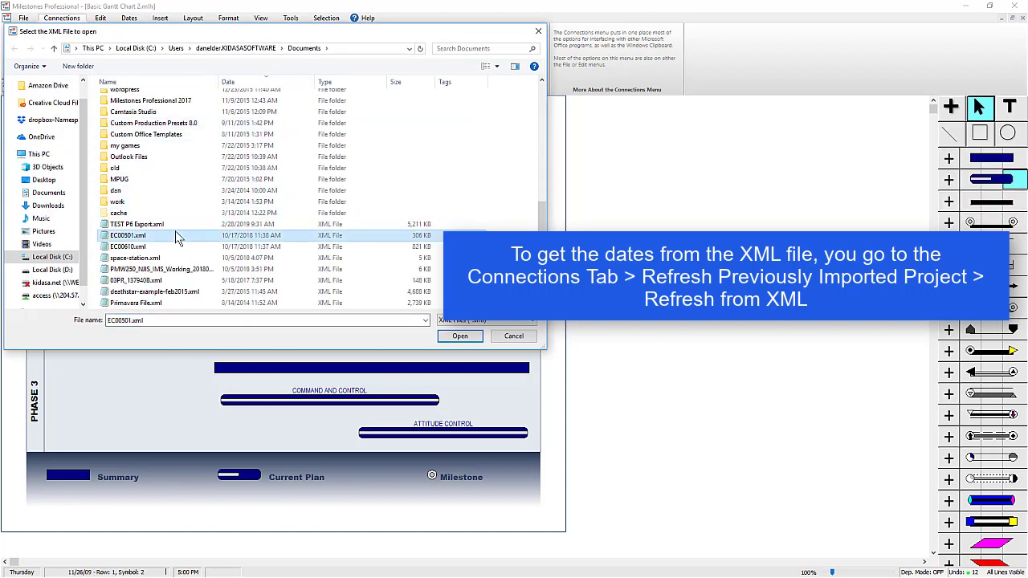
pyautogui.click(457, 337)
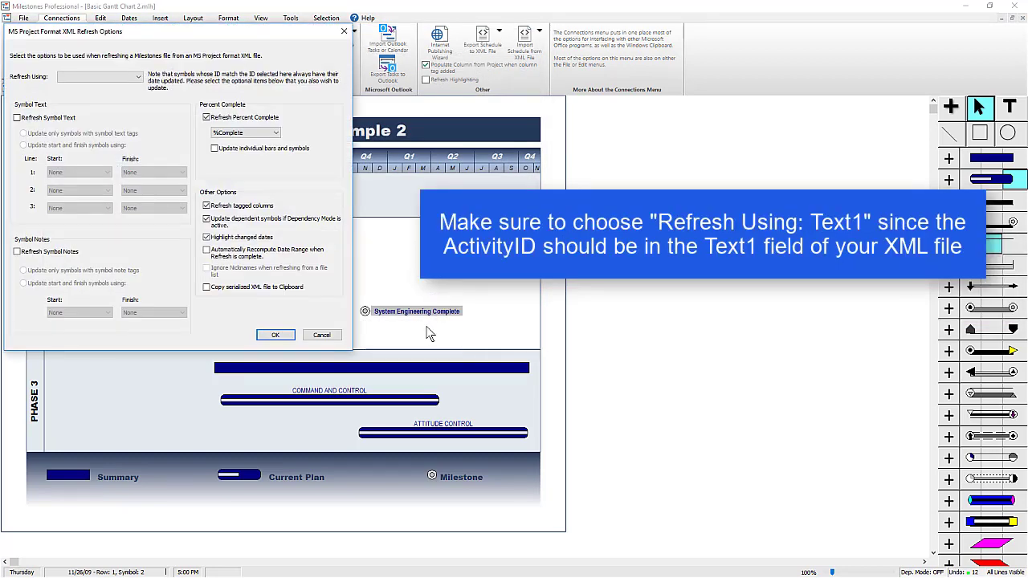
# Step: Refresh the schedule using Text1 with symbol text refreshed only for symbols that have symbol text tags
pyautogui.click(95, 77)
pyautogui.click(90, 99)
pyautogui.click(53, 120)
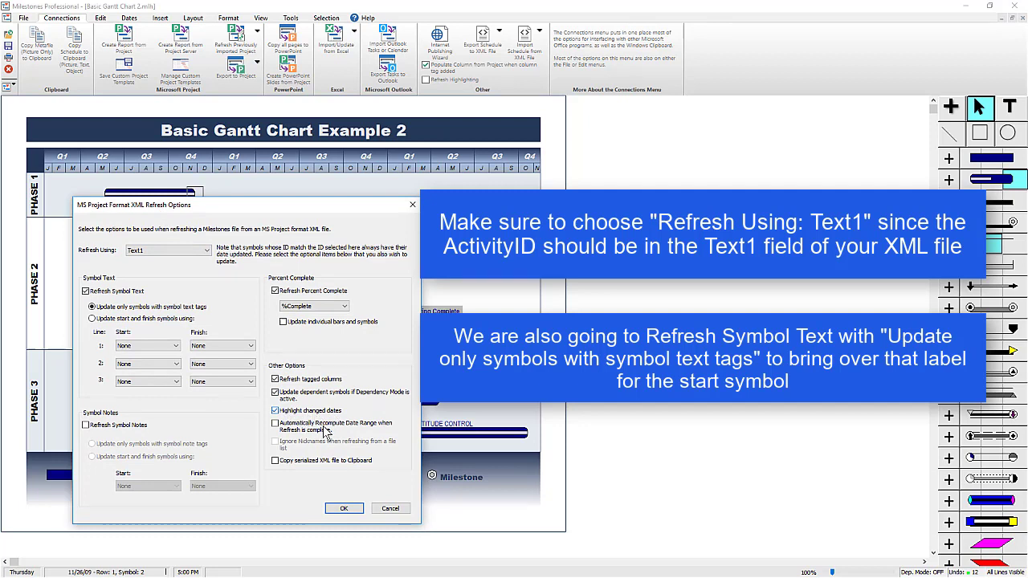
pyautogui.click(349, 509)
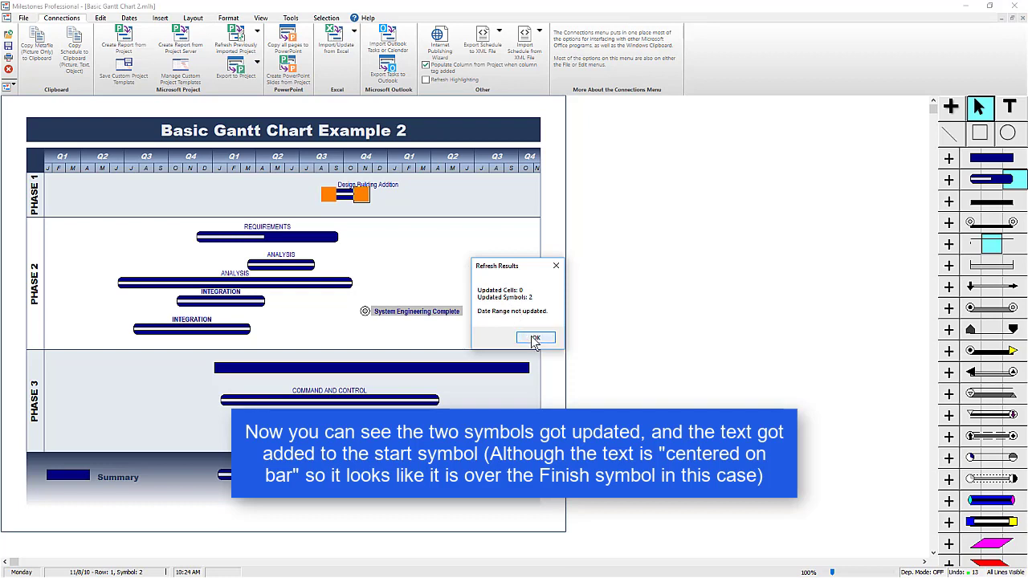
pyautogui.click(536, 340)
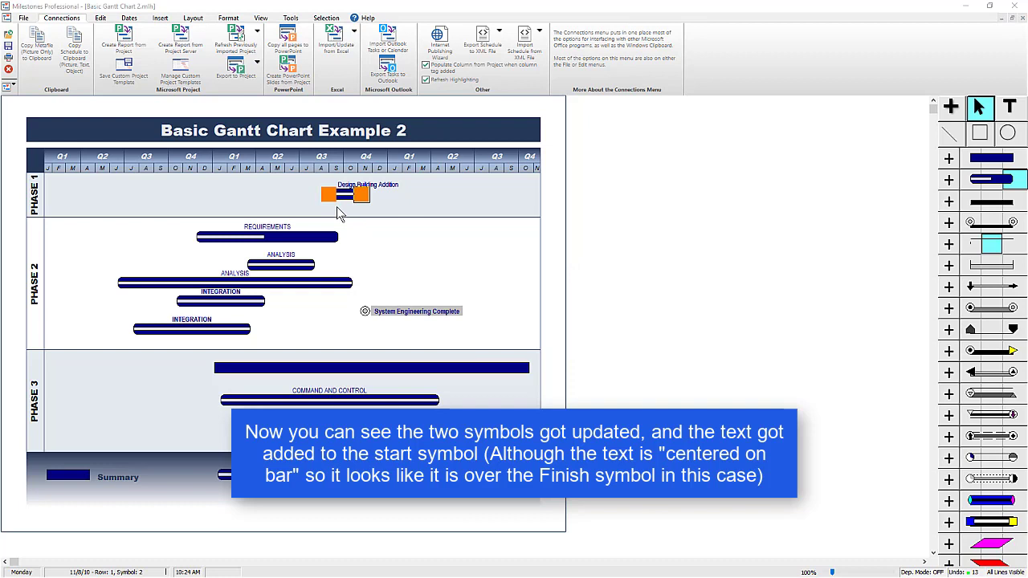